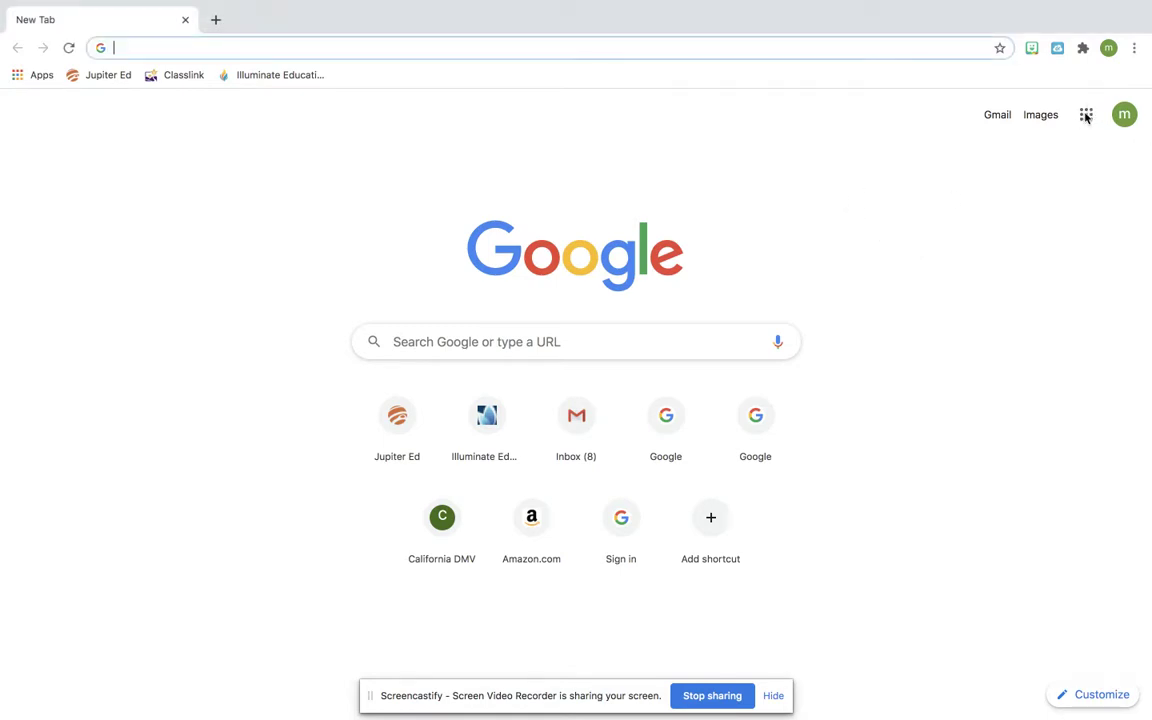
- Open the Google apps launcher on Chrome's new tab page
left_click(1086, 115)
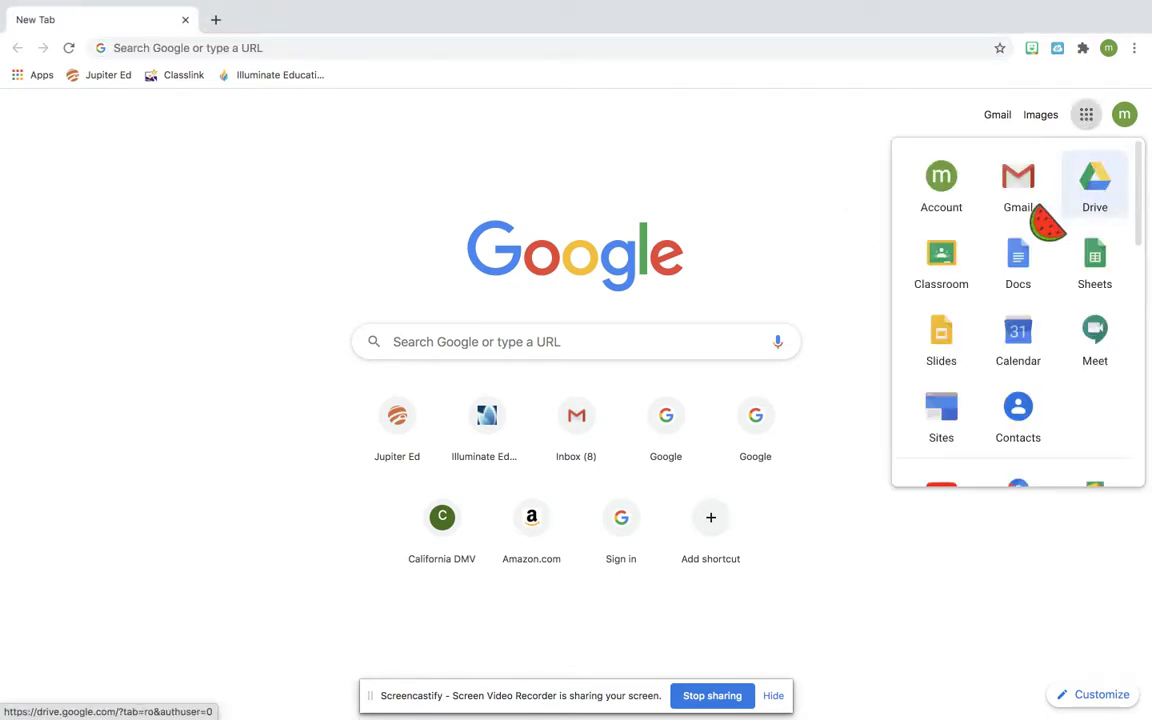
- Launch Drive from the apps grid and colour the Classroom folder green
left_click(1097, 186)
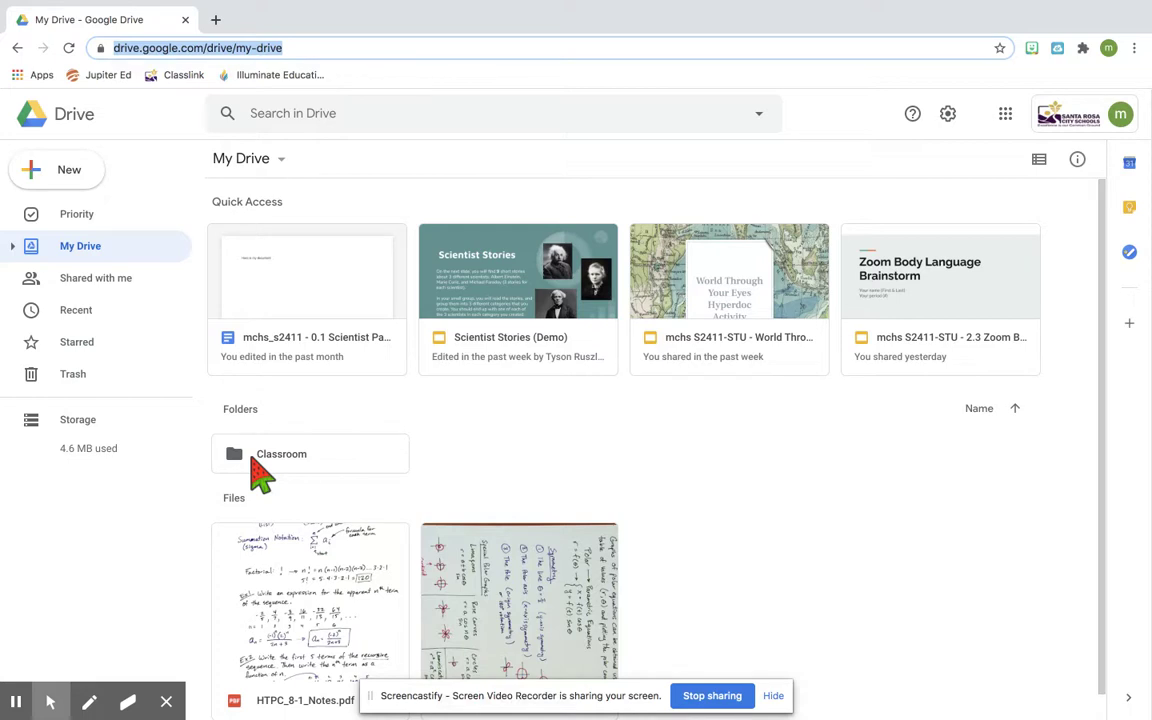
right_click(262, 478)
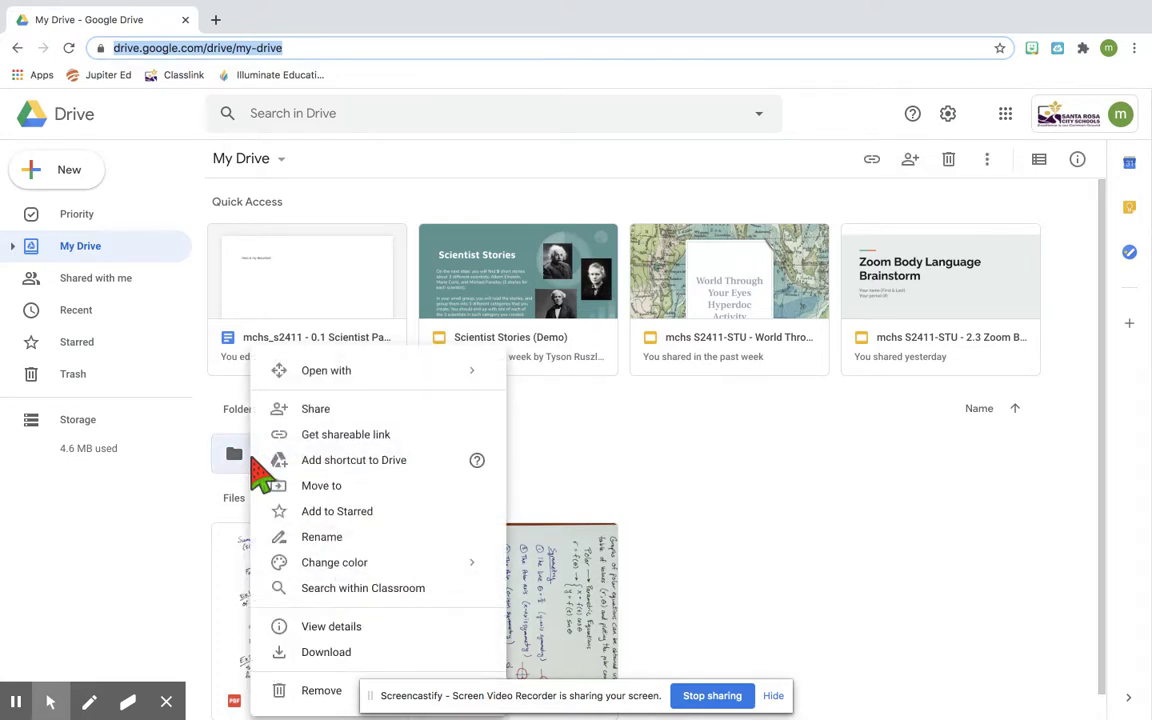
mouse_move(336, 566)
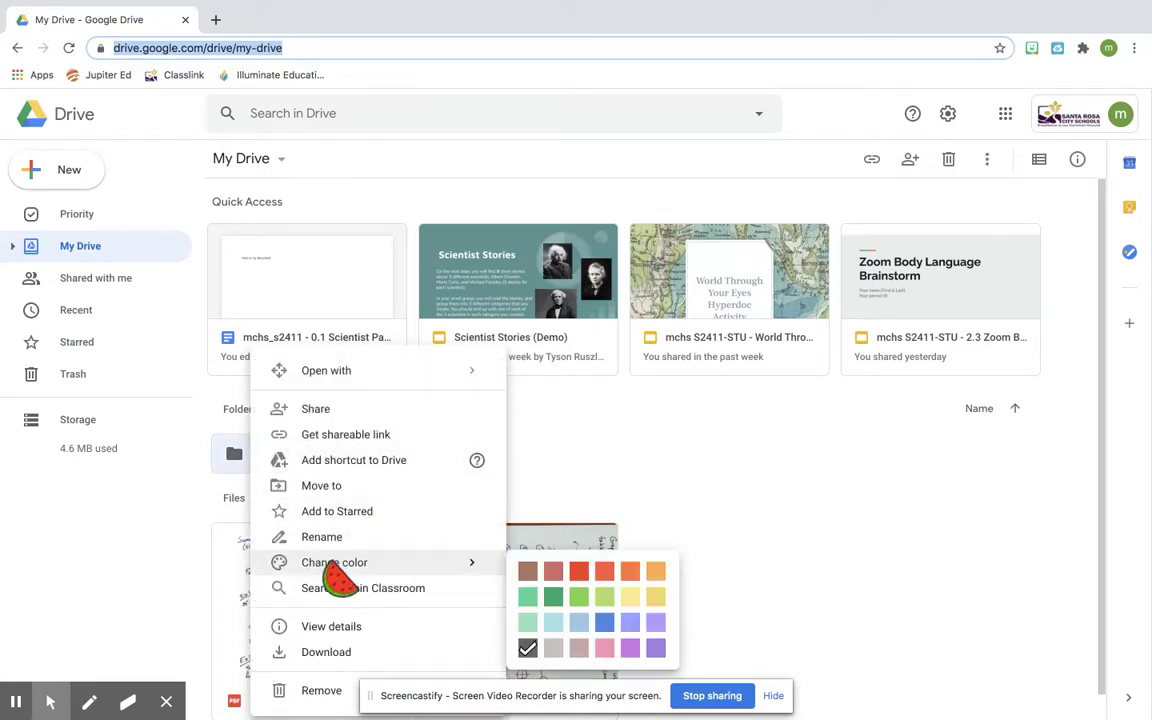
left_click(553, 598)
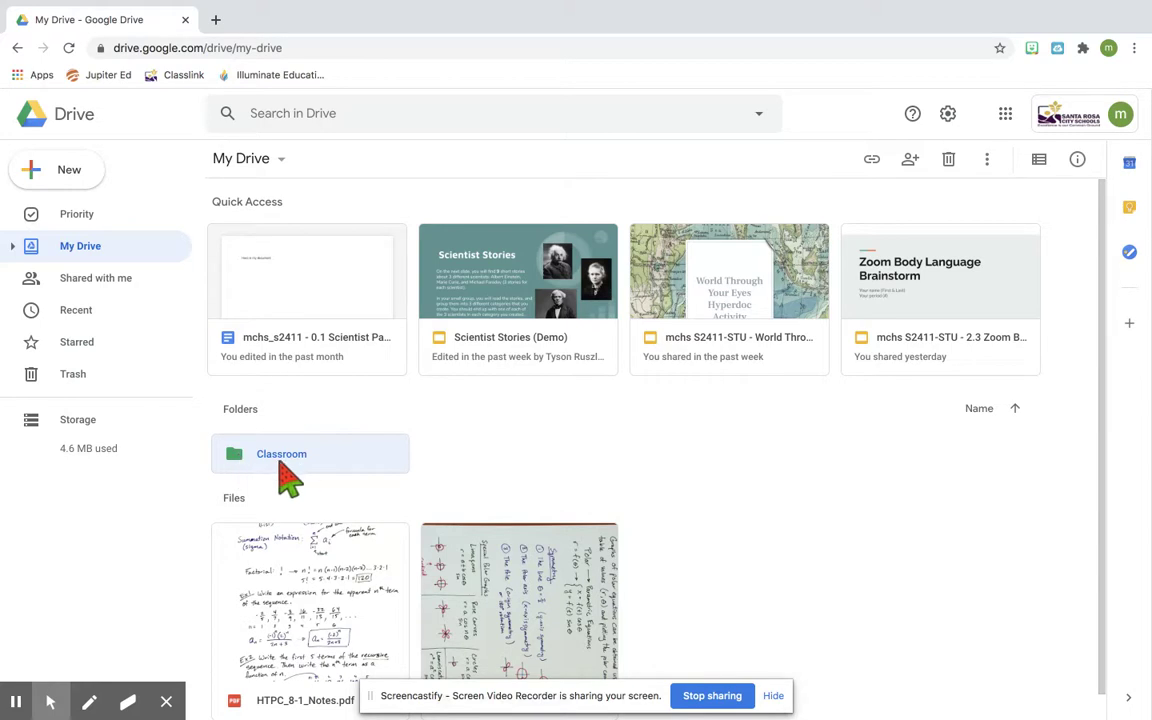
- Open Classroom, then its "Period 4" - AP Environment Science folder
double_click(280, 456)
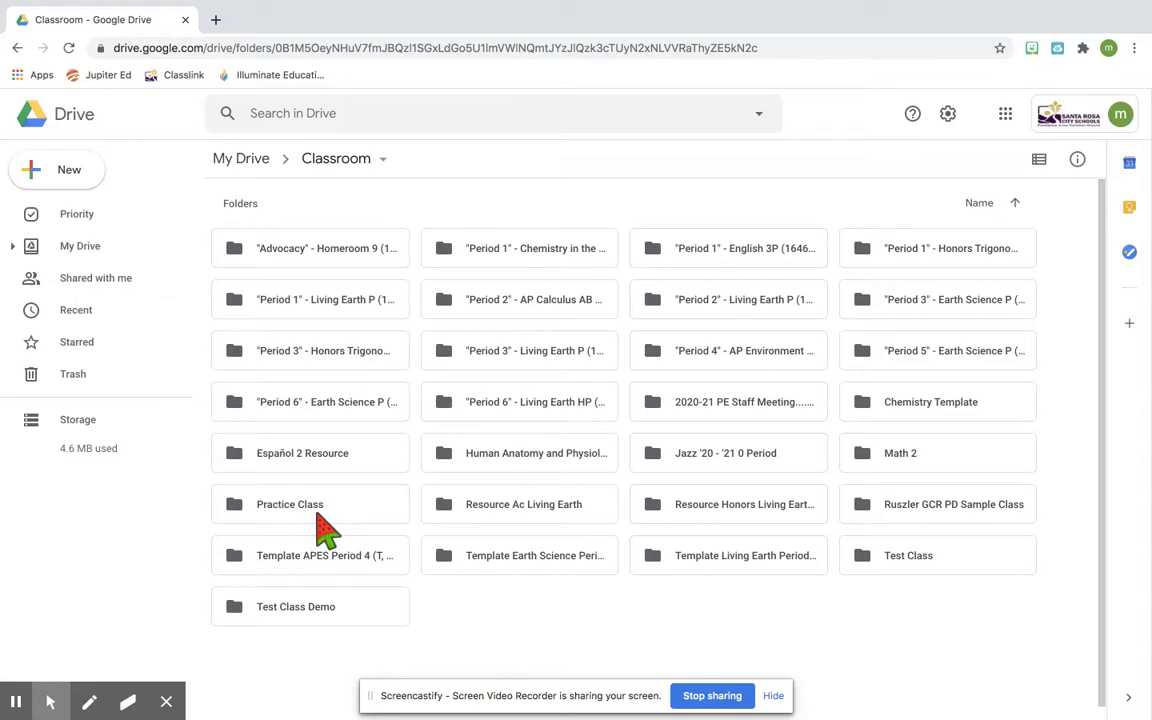
double_click(698, 353)
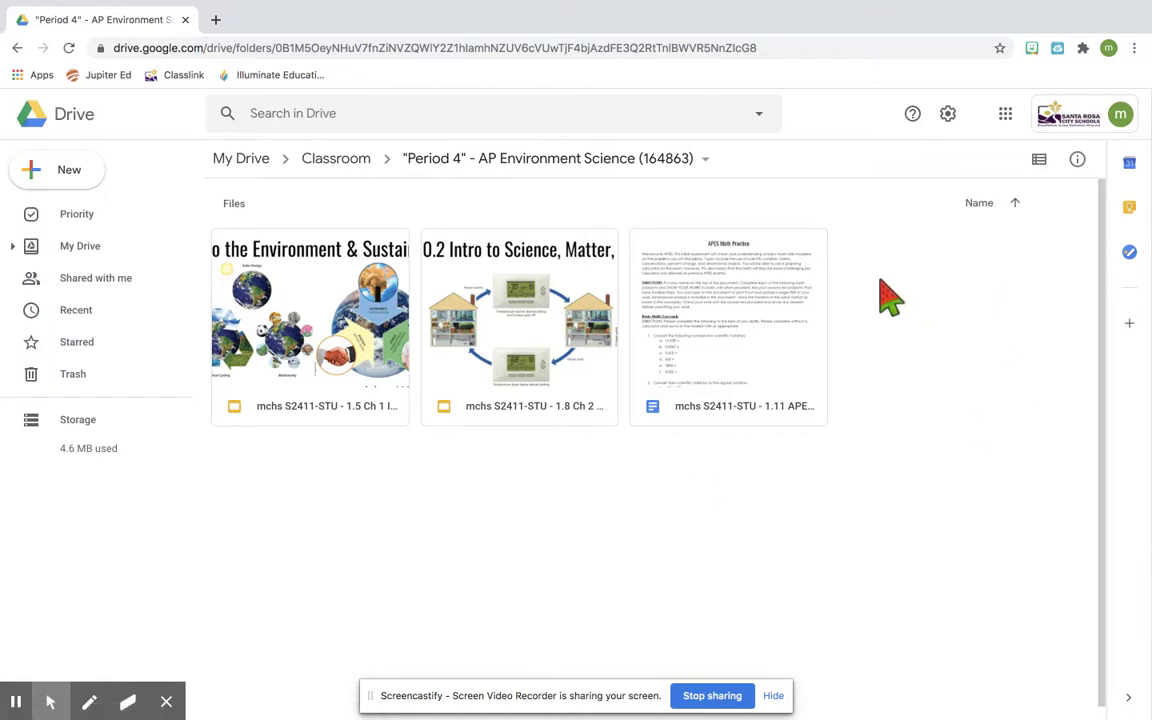
- Create a new folder named "Unit 1" in the Period 4 class folder
right_click(881, 284)
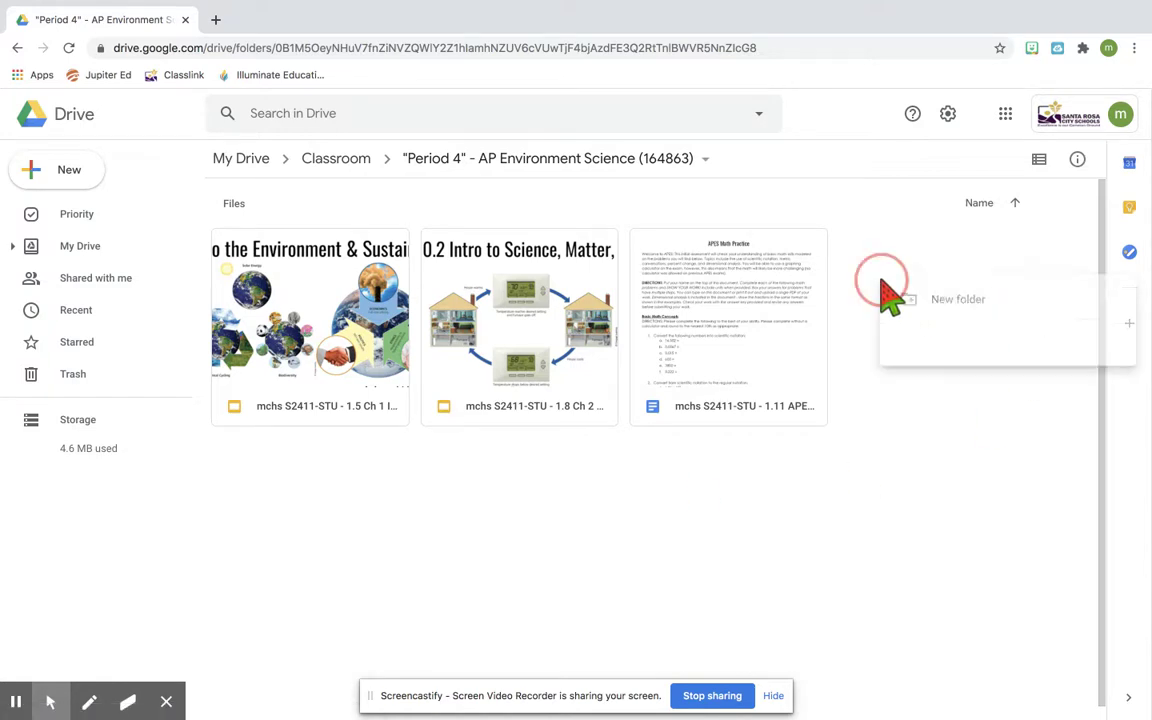
left_click(965, 306)
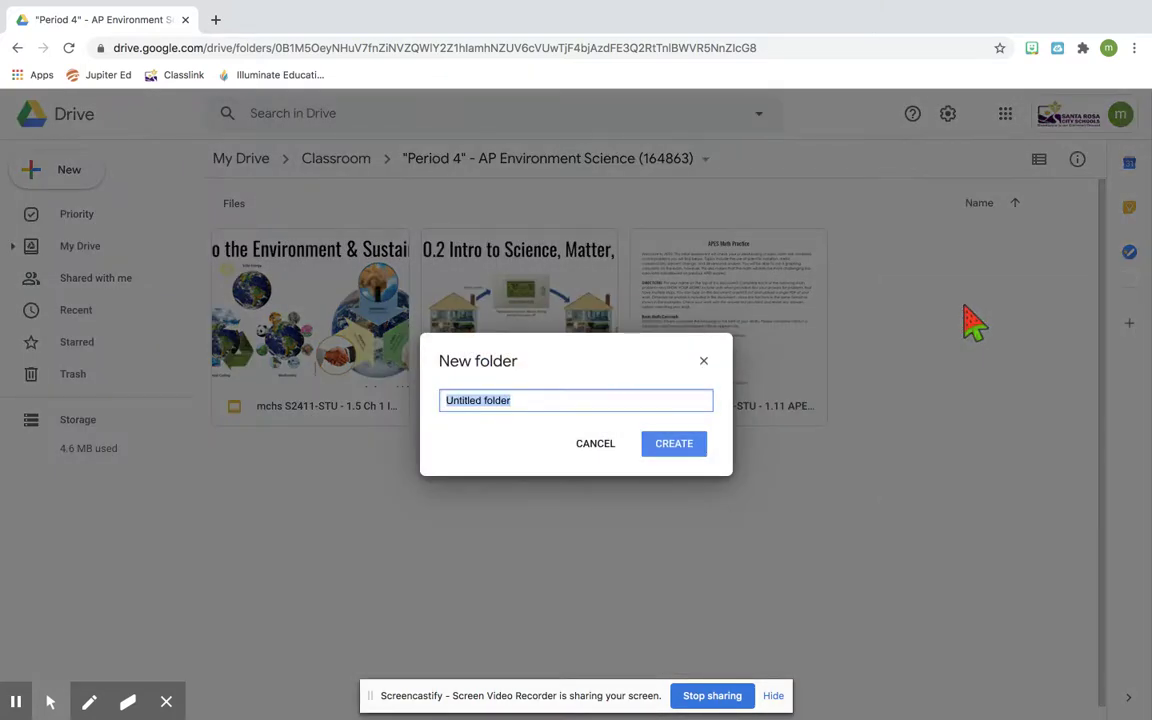
type("Unit 1")
key("Return")
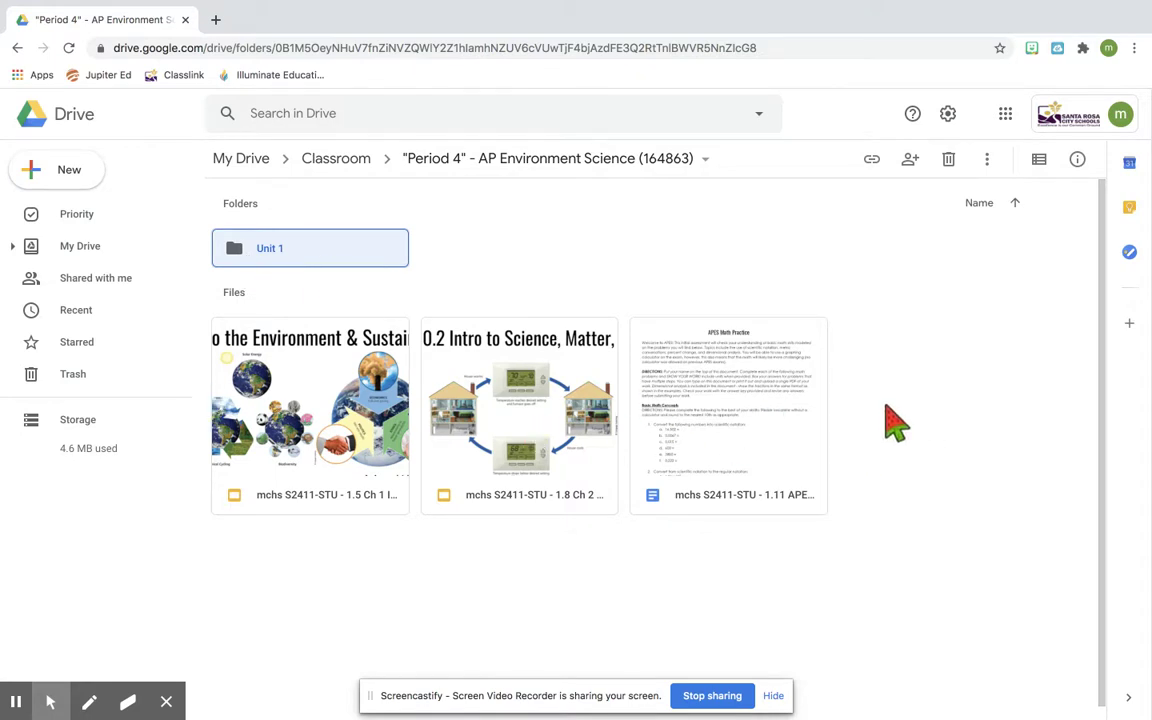
left_click(655, 400)
key("Escape")
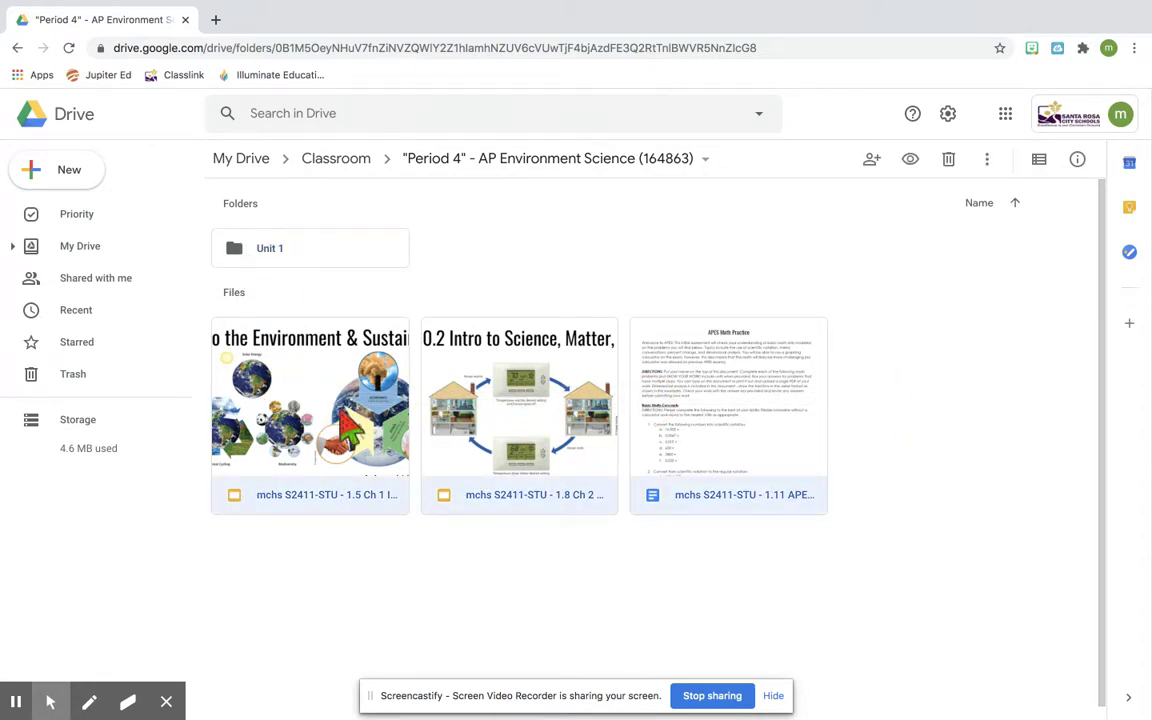
- Drag all three class files into Unit 1 and open that folder
key("ctrl+a")
left_click_drag(340, 440, 285, 258)
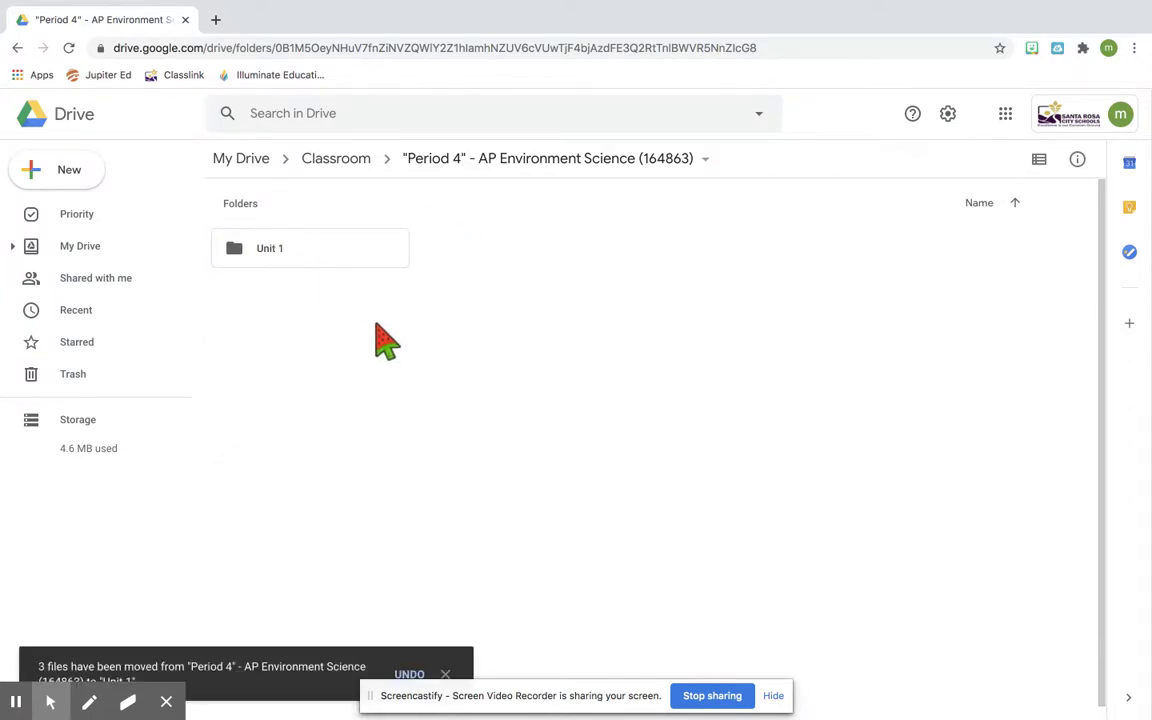
double_click(261, 248)
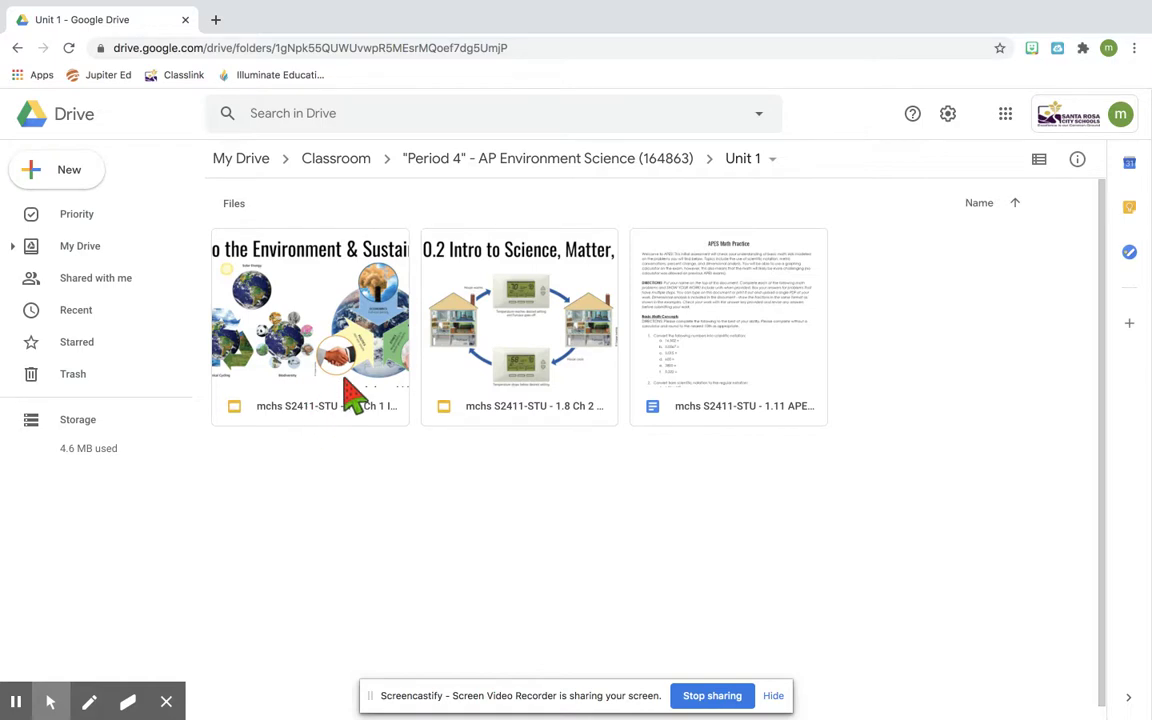
- Rename the first file, moving "1.5" from after STU to the start of its name
right_click(318, 340)
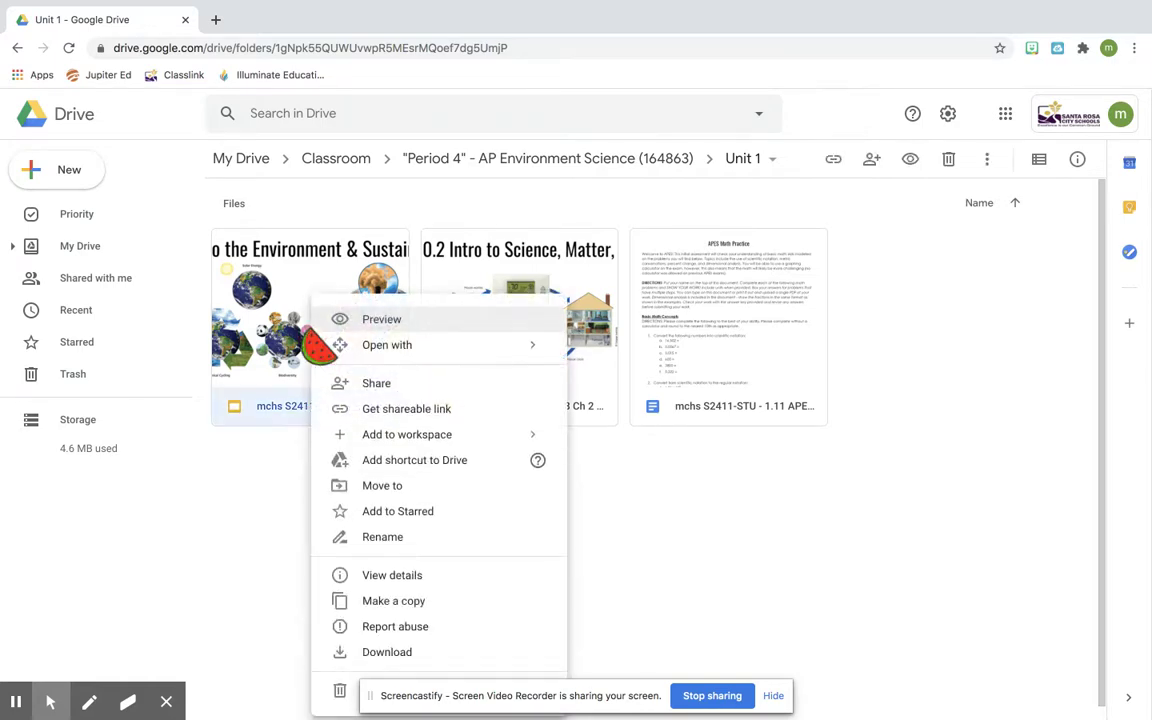
left_click(390, 535)
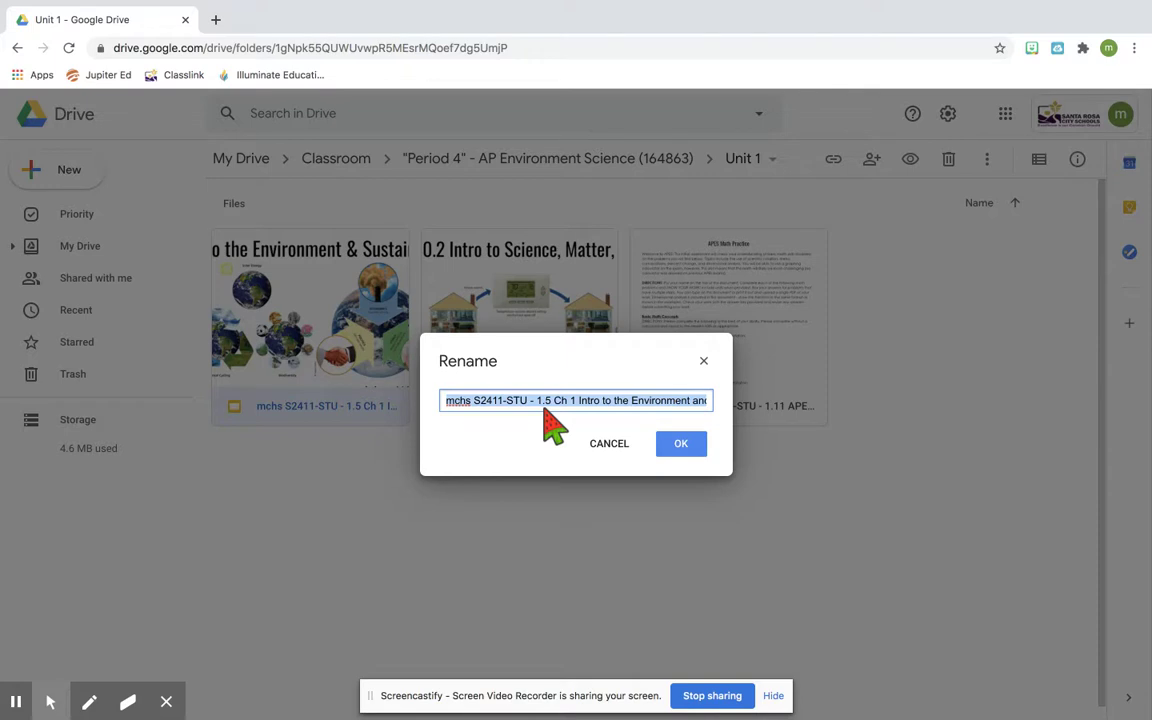
left_click(680, 443)
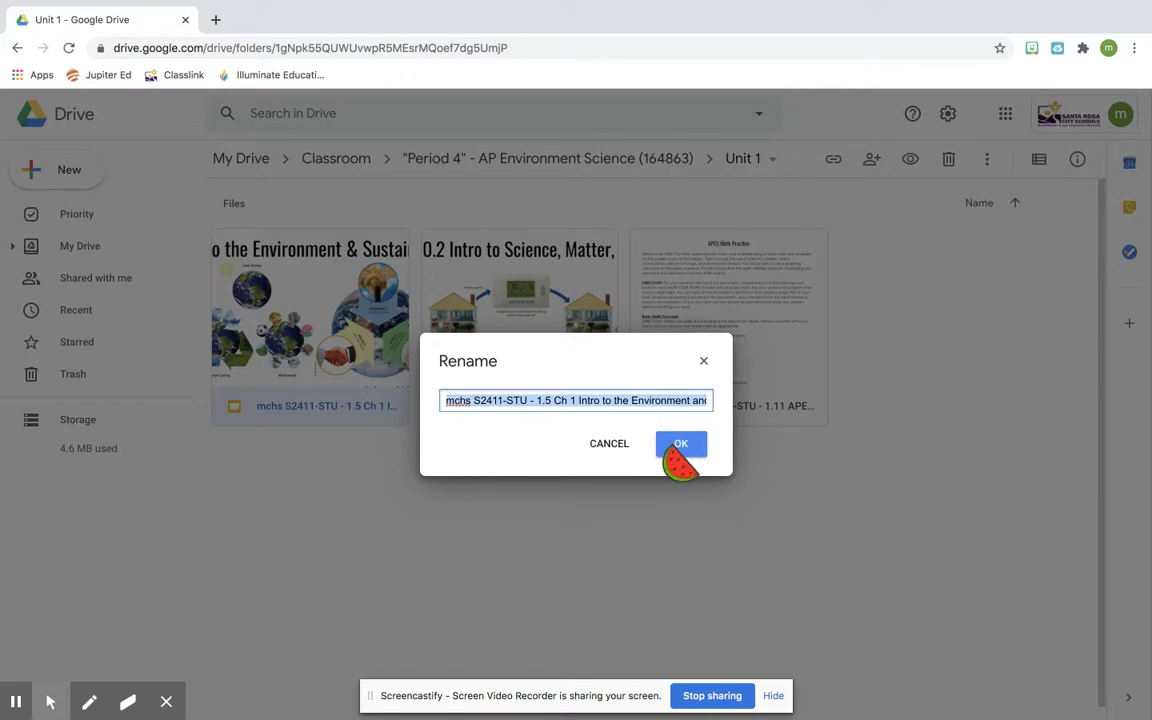
left_click_drag(550, 402, 537, 402)
key("ctrl+c")
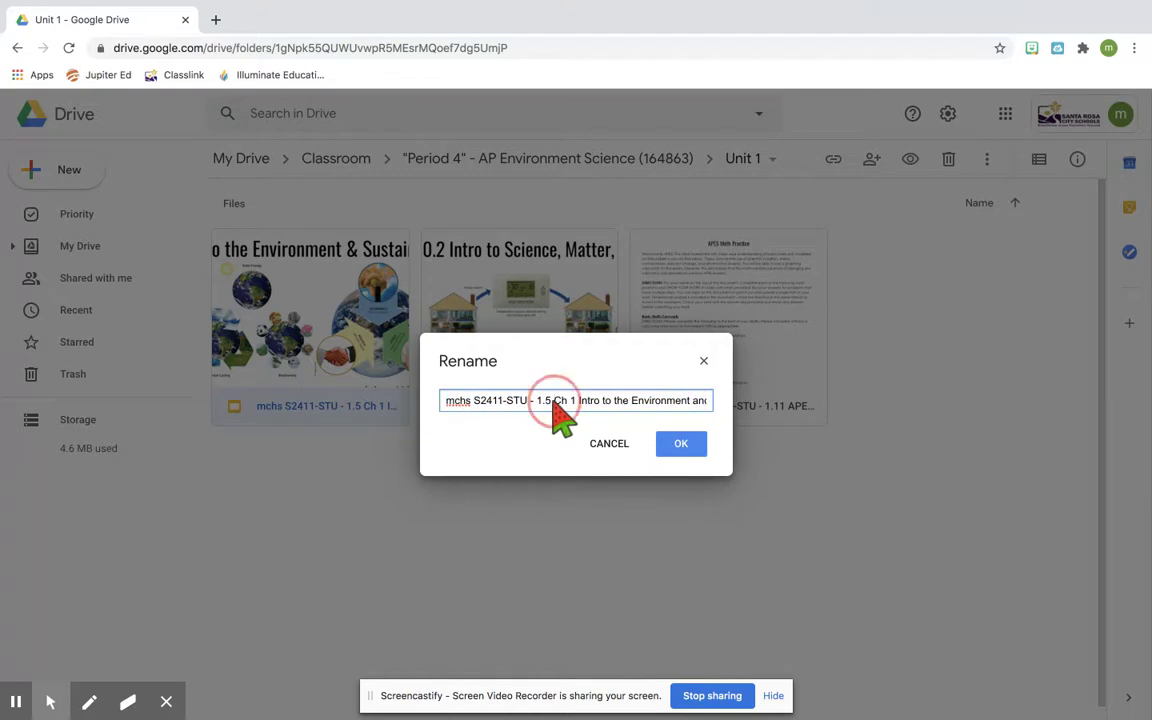
key("BackSpace")
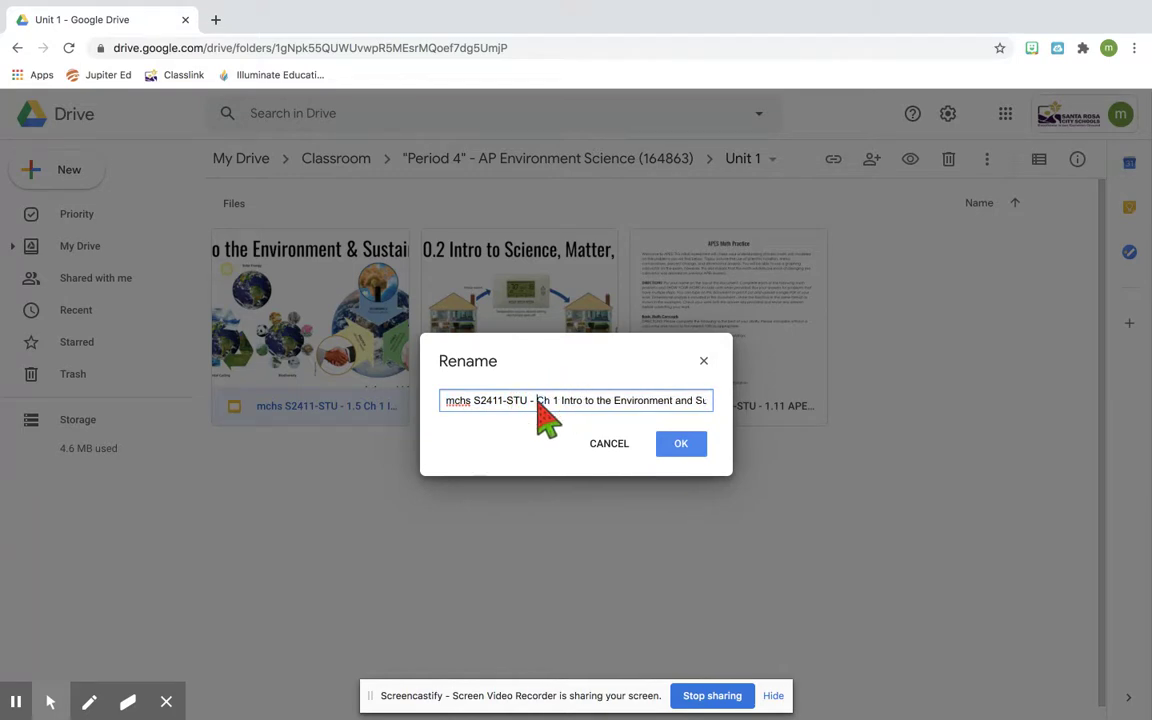
left_click(445, 402)
key("ctrl+v")
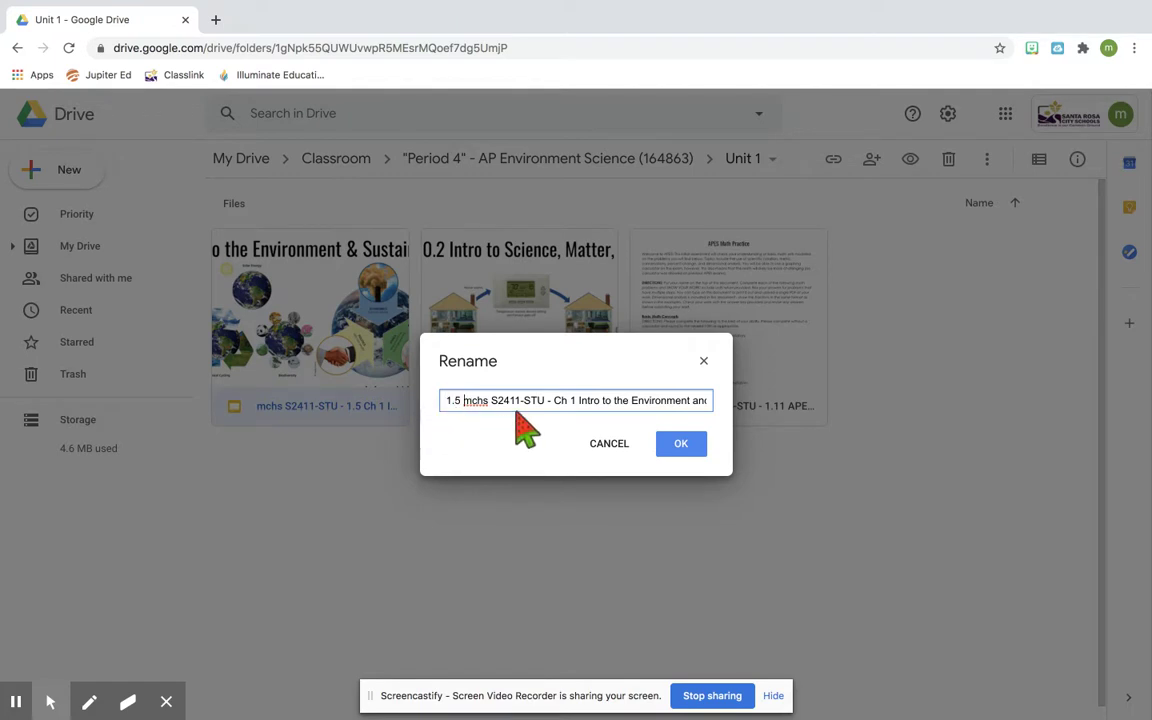
left_click(680, 447)
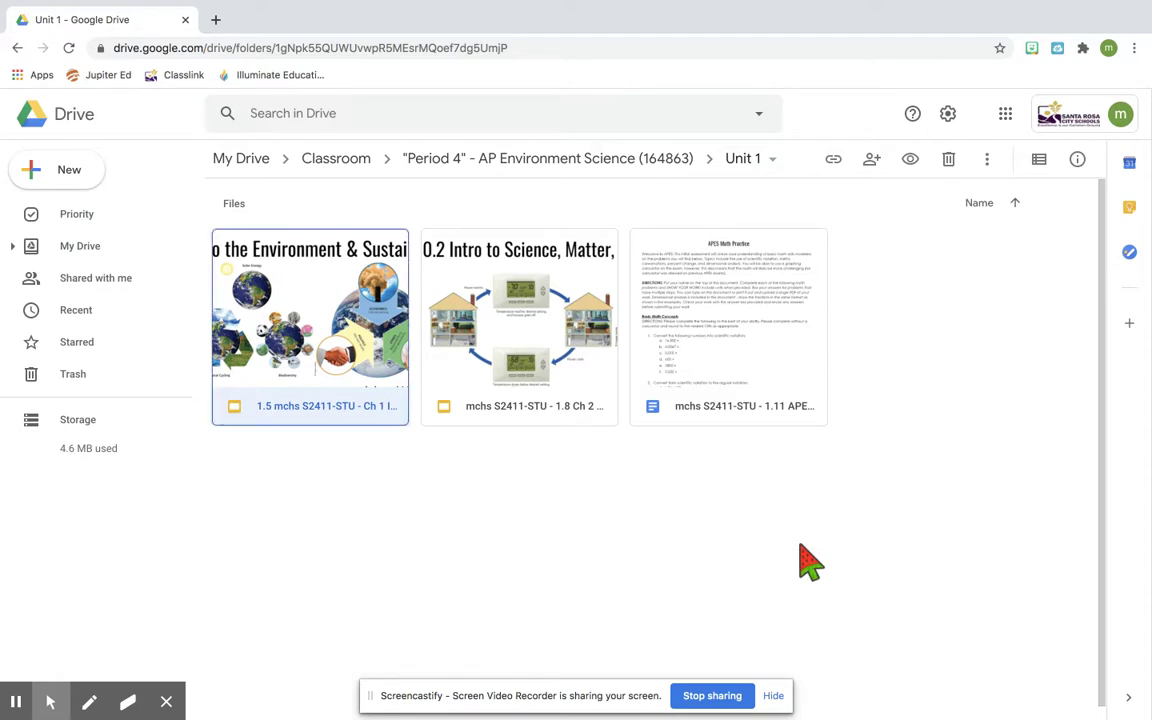
- Take a region screenshot of the Drive window showing the Unit 1 files
key("super+shift+4")
left_click_drag(192, 91, 1142, 562)
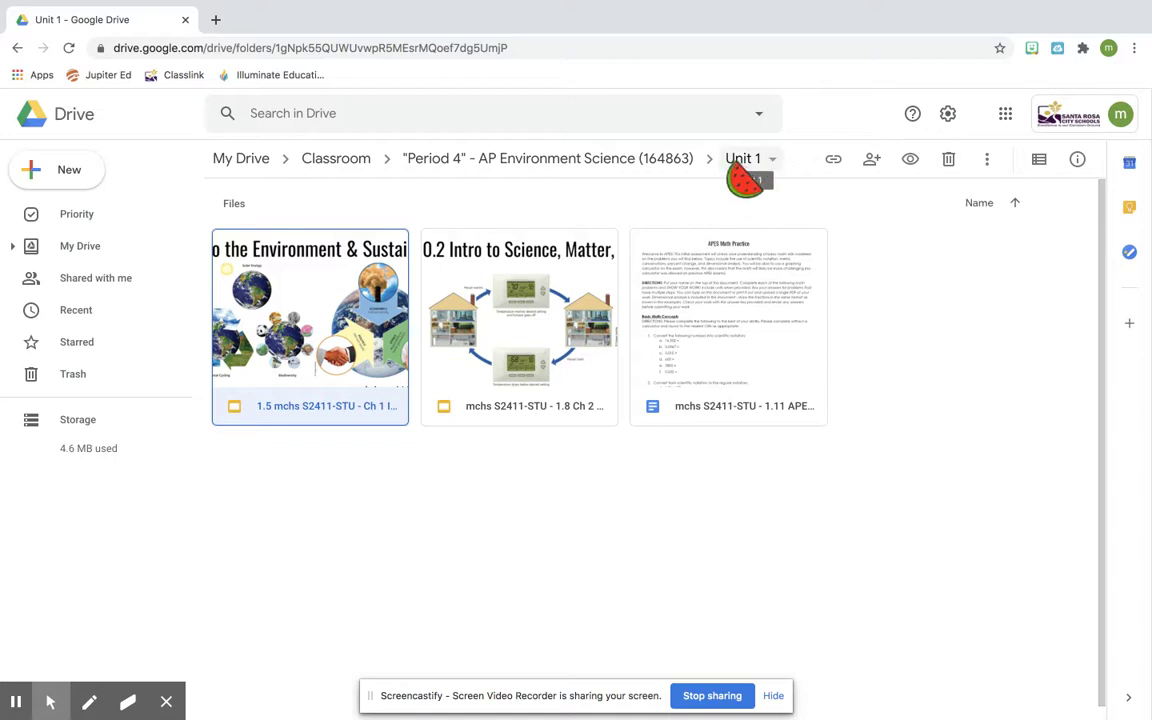
- Return to the "Period 4" class folder and create a "Unit 2" folder there
left_click(566, 158)
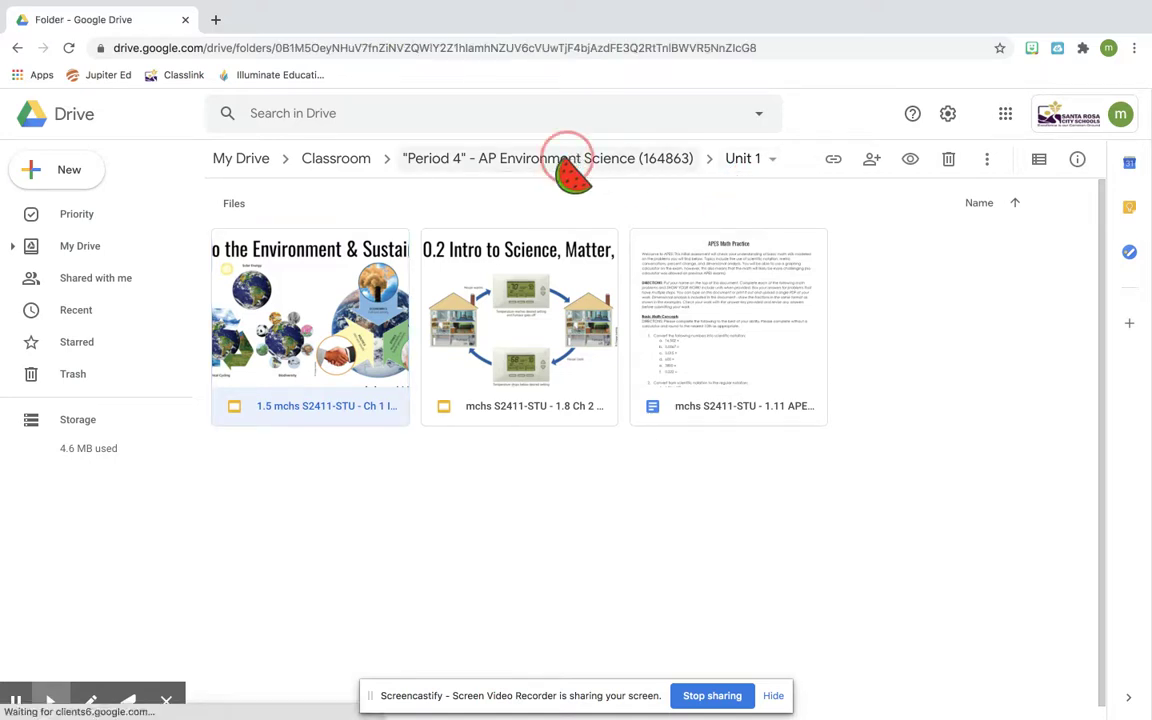
left_click(574, 339)
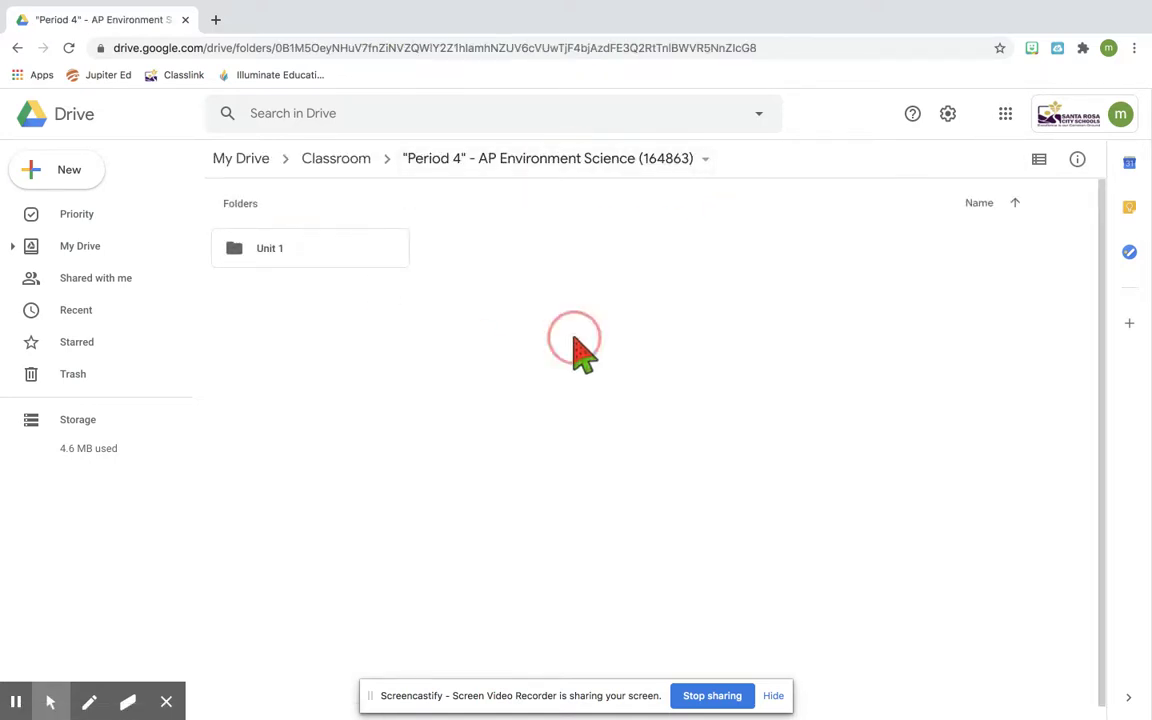
left_click(672, 362)
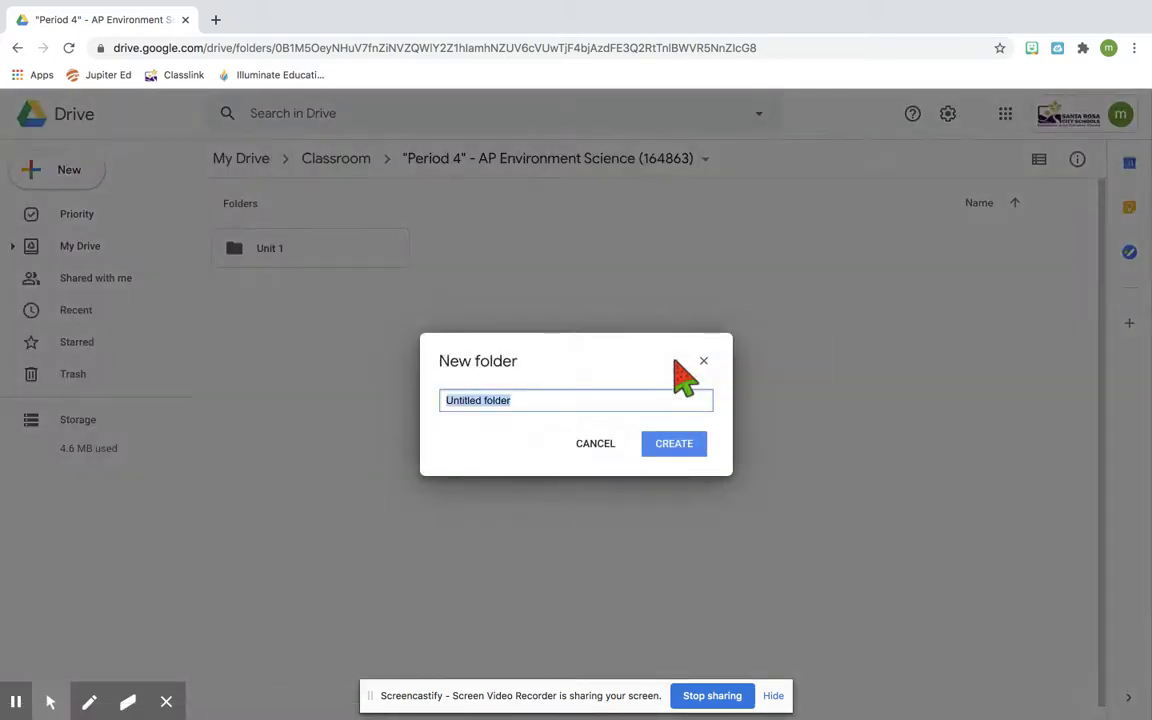
type("Unit ")
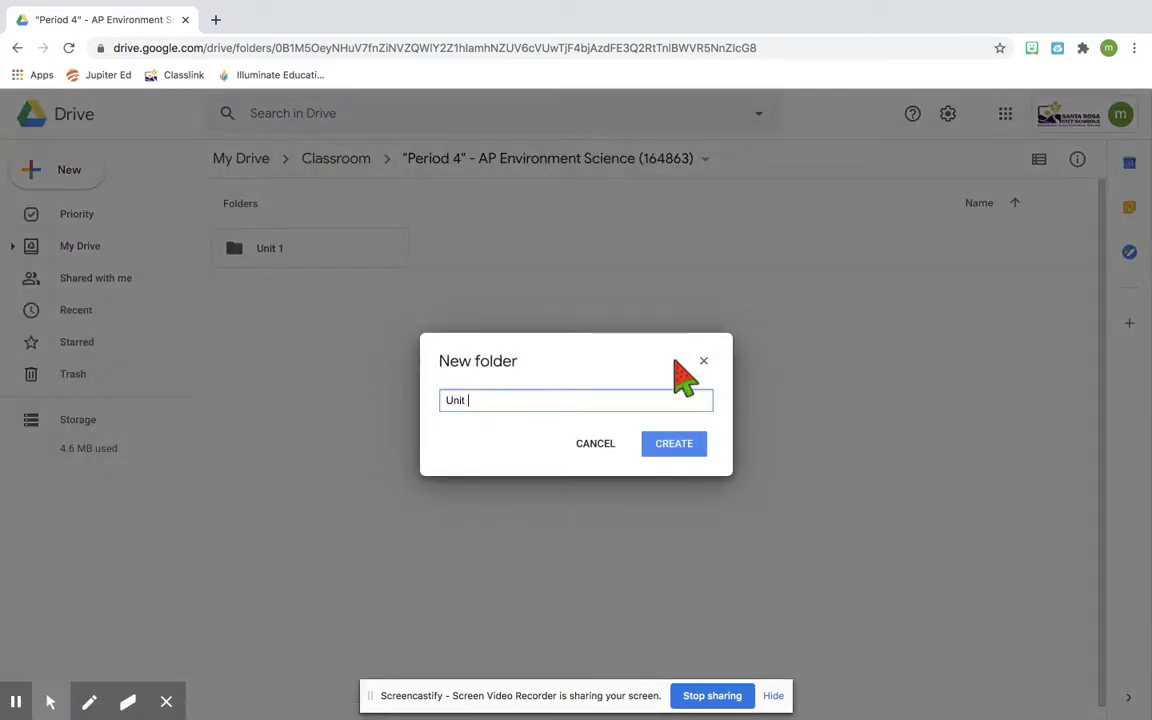
type("2")
key("Return")
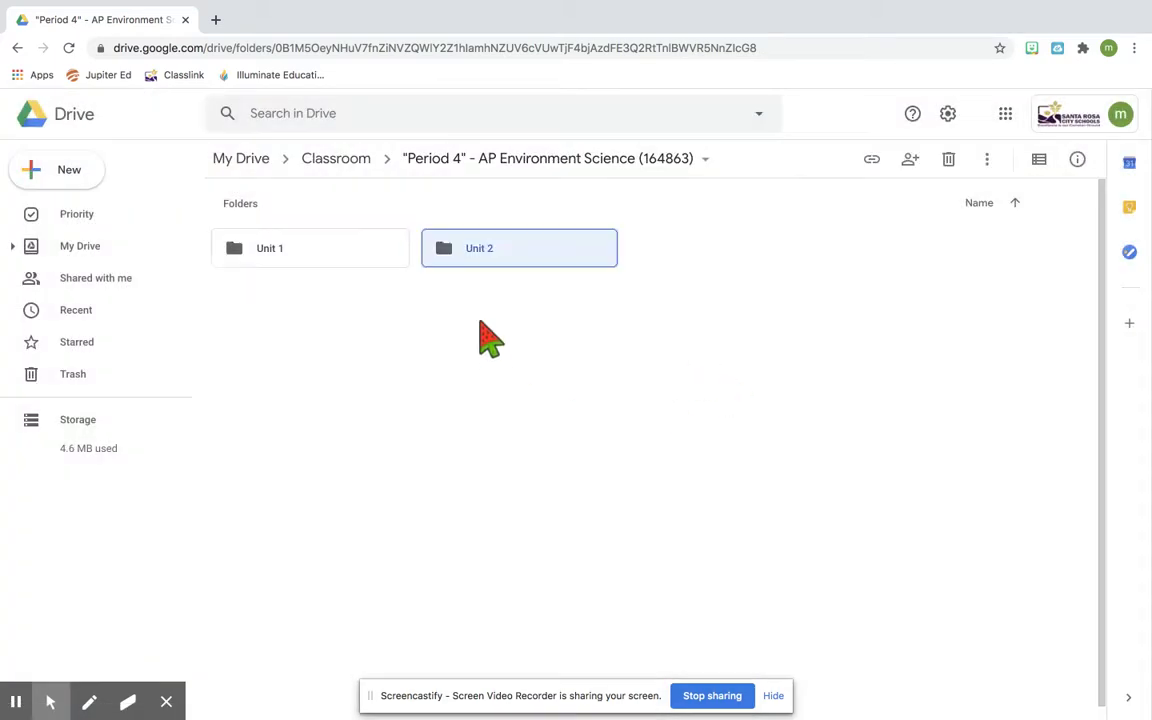